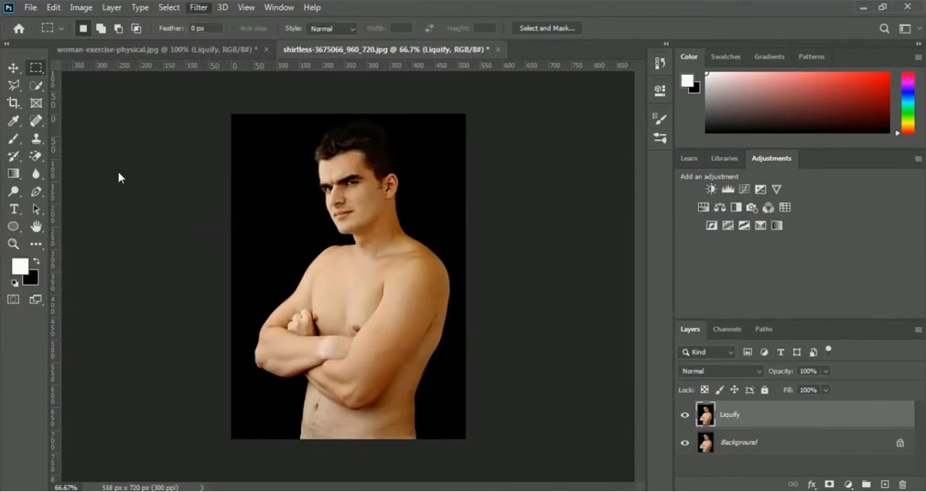
key("shift+ctrl+x")
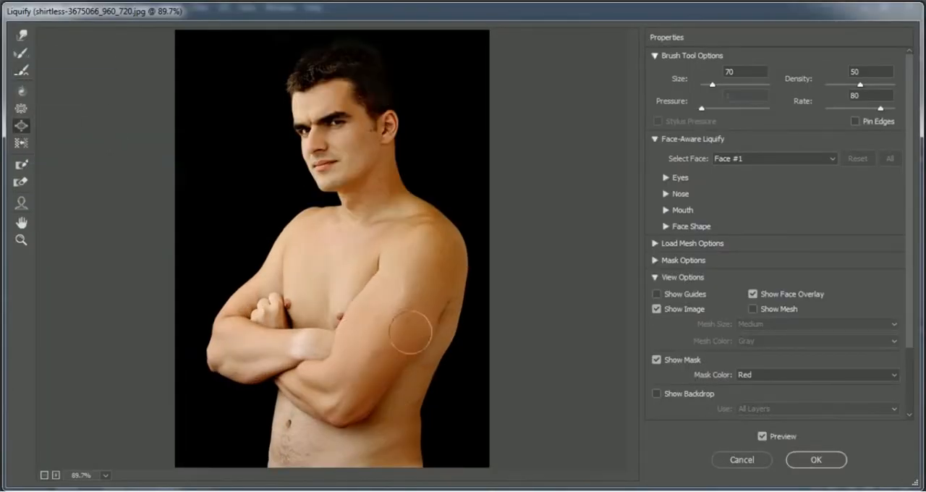
left_click(22, 53)
left_click(816, 460)
left_click(684, 416)
left_click(684, 415)
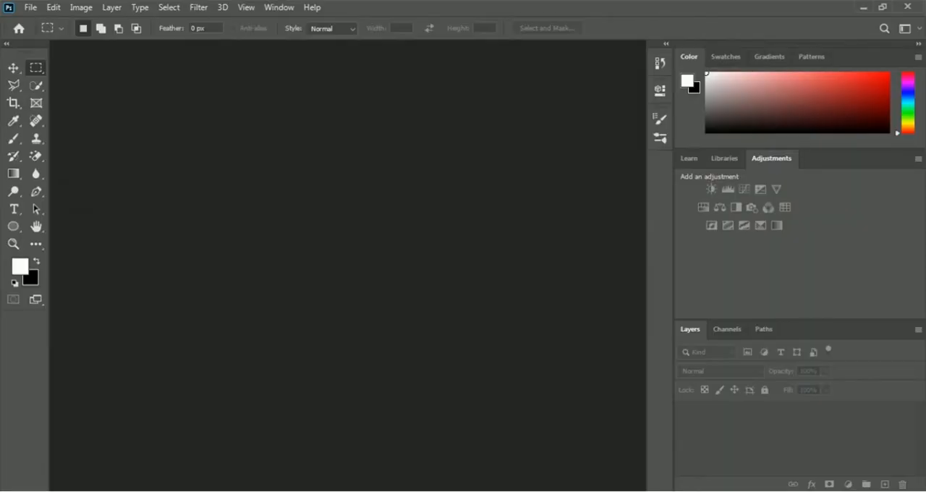
- Open the image woman-exercise-physical from the 02 Selection and Masking folder
left_click(30, 7)
left_click(85, 36)
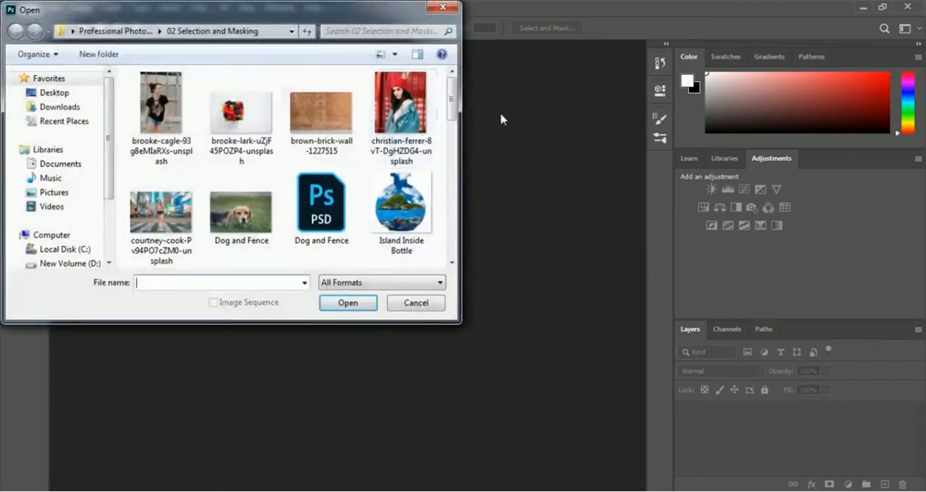
left_click_drag(453, 95, 456, 231)
left_click(174, 246)
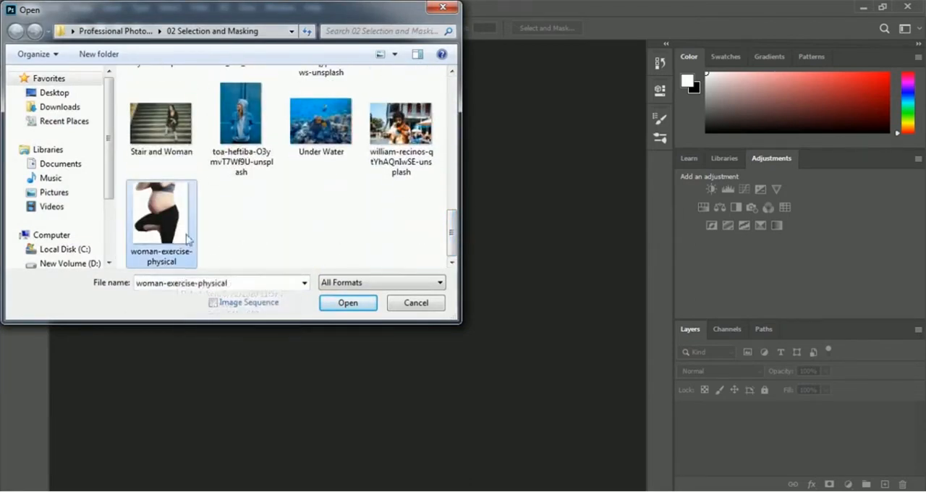
left_click(345, 302)
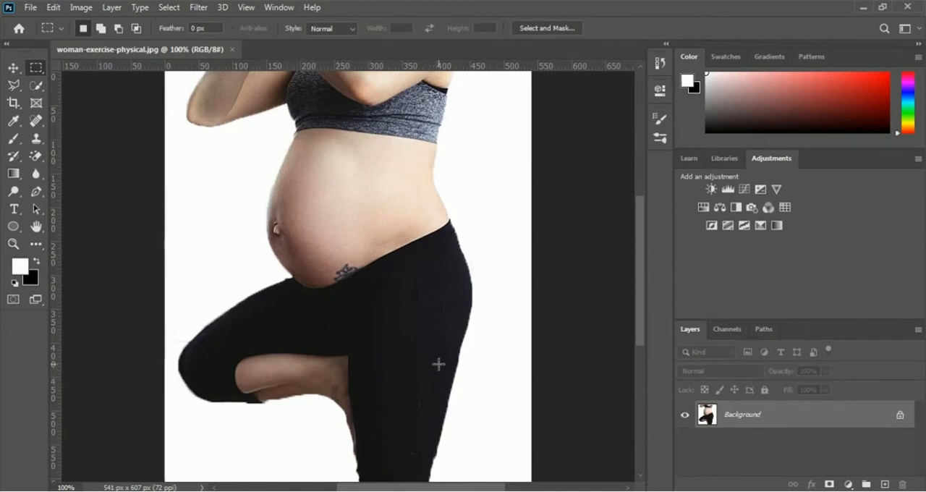
- Duplicate the Background layer within the same document and name the copy Liquify
right_click(750, 420)
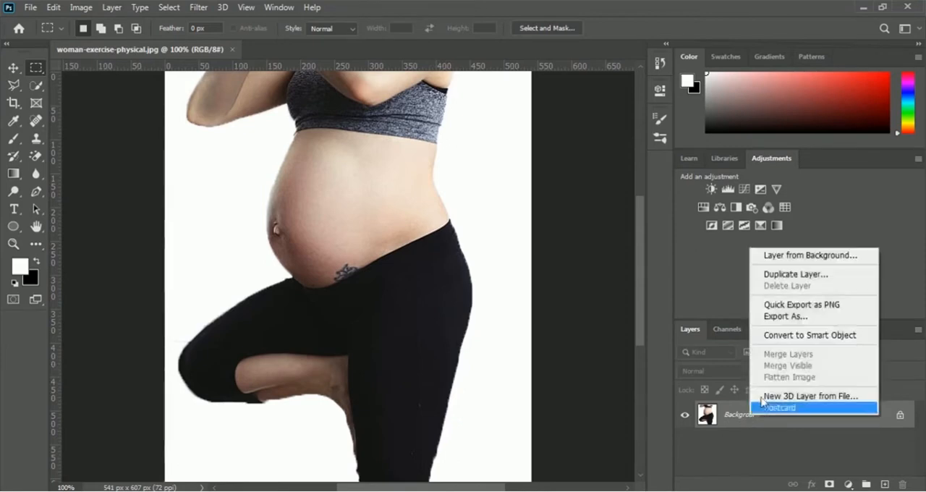
left_click(849, 277)
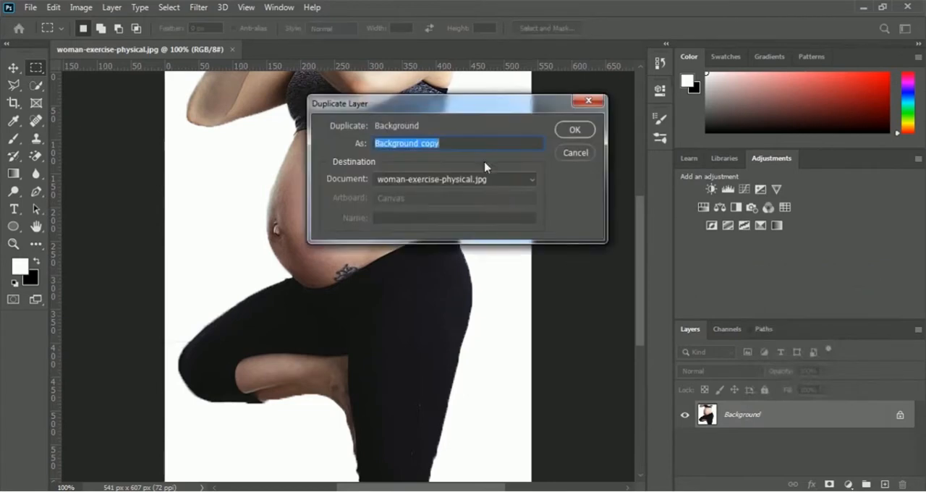
left_click_drag(444, 110, 623, 228)
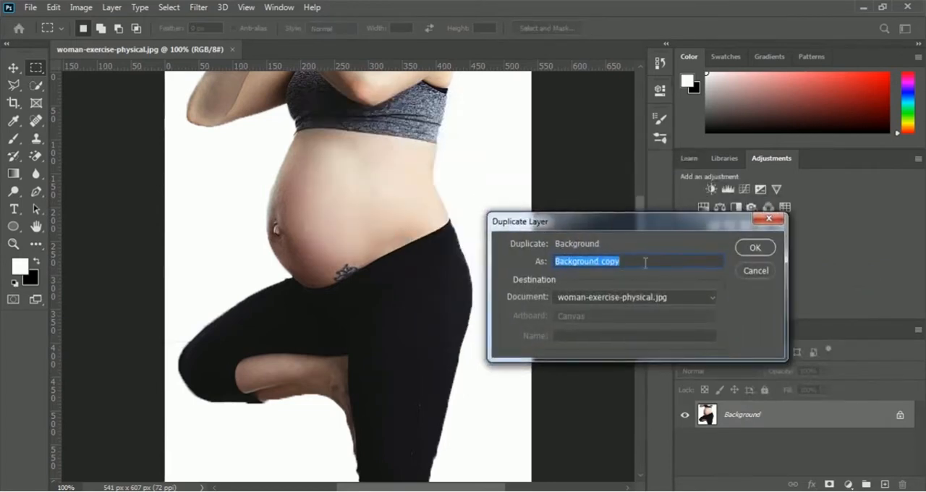
type("Liquify")
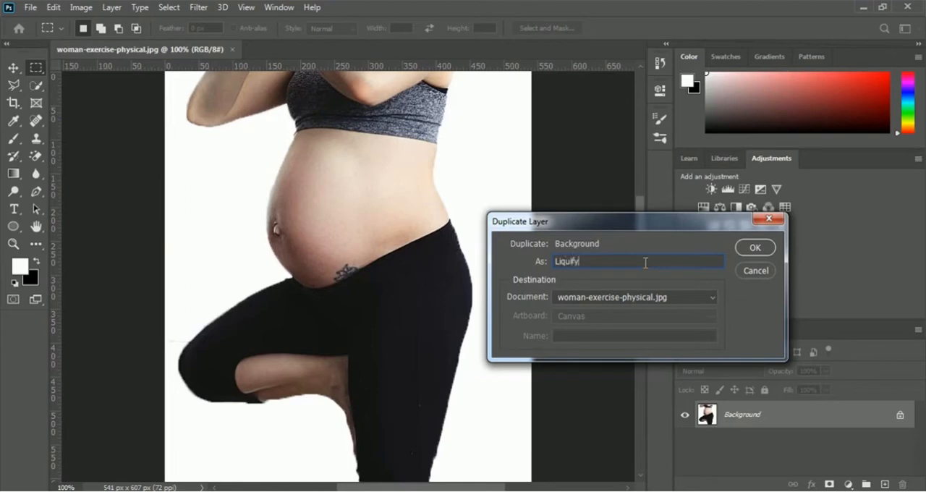
left_click(758, 251)
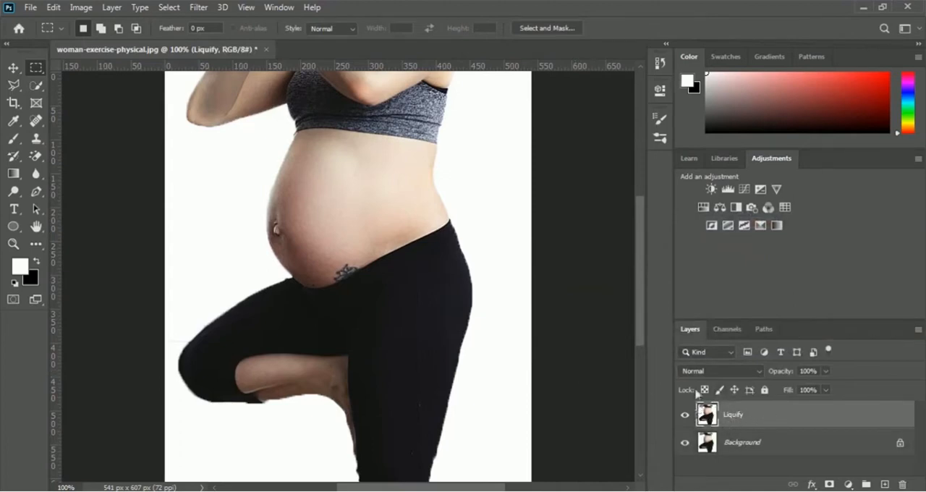
- Start the Liquify filter on the Liquify layer and set the warp brush size to 70
left_click(200, 9)
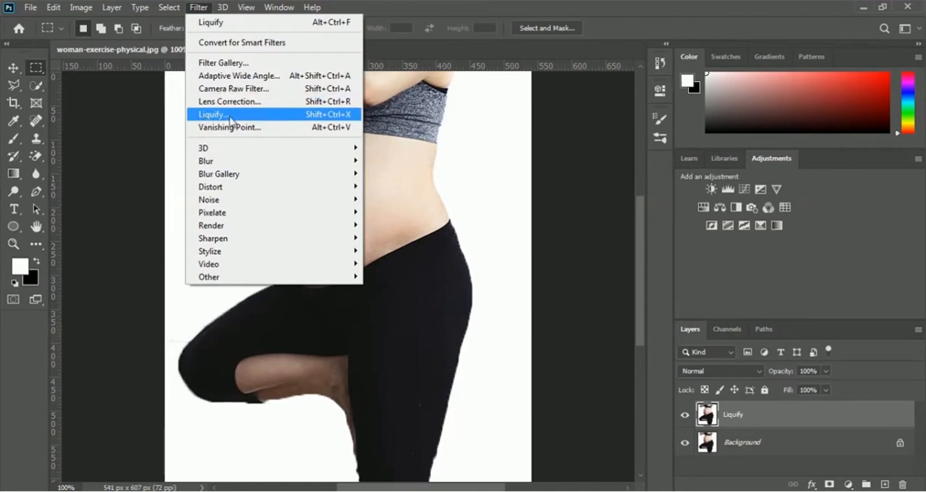
left_click(282, 120)
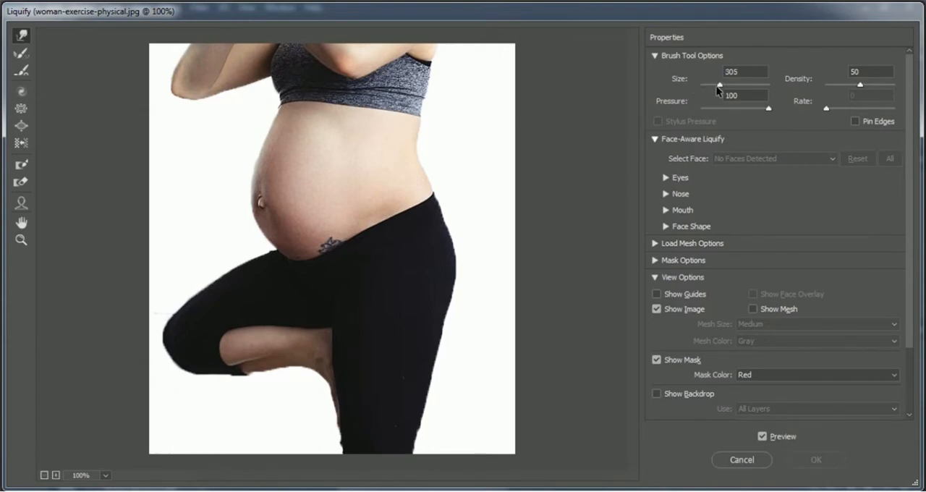
left_click_drag(718, 87, 711, 87)
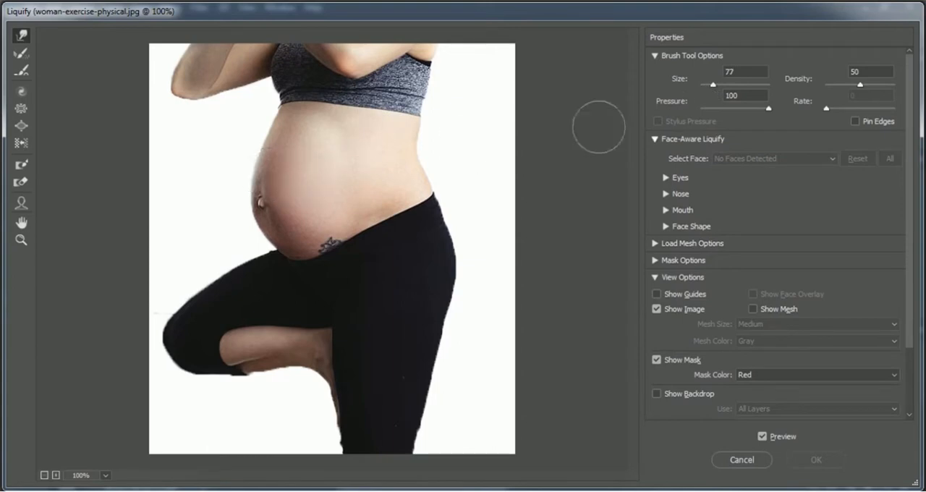
left_click(675, 77)
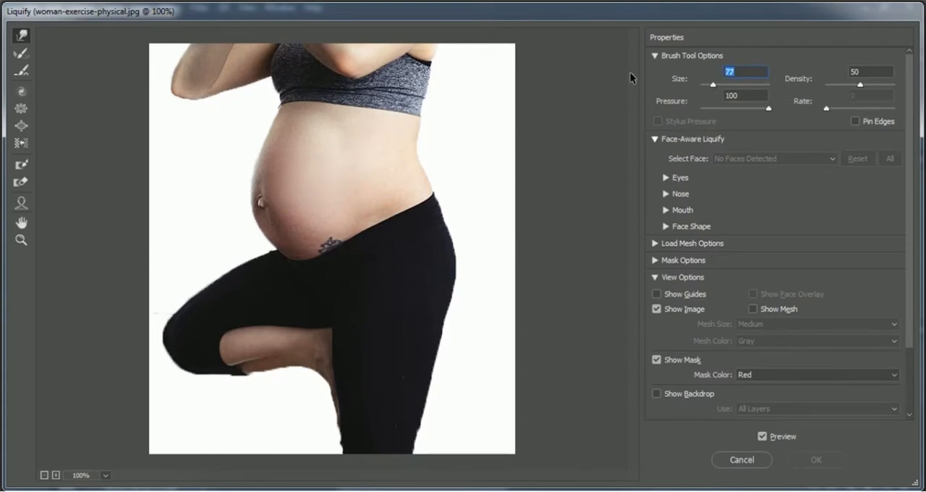
type("70")
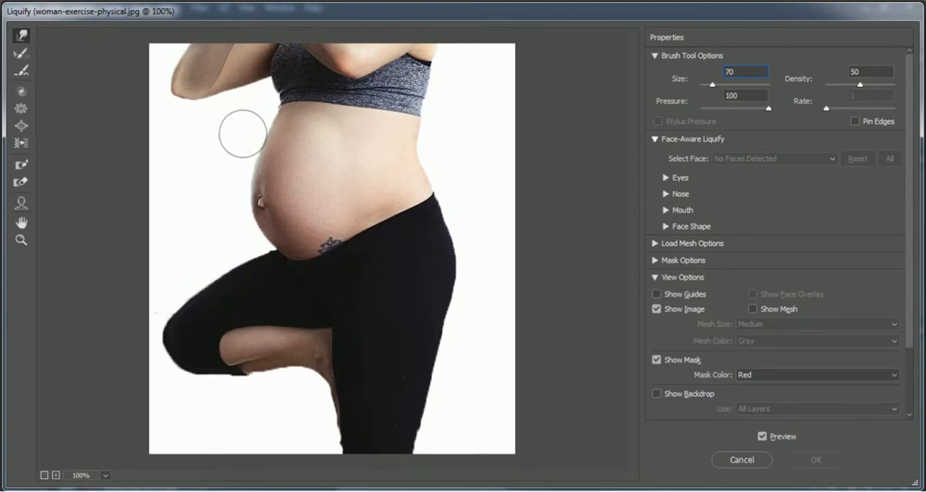
- Push the front outline of the woman's belly inward with the Forward Warp tool, from below the top down to the waistband
mouse_move(242, 136)
left_mouse_down()
mouse_move(278, 128)
mouse_move(260, 153)
mouse_move(283, 167)
mouse_move(265, 158)
mouse_move(261, 172)
mouse_move(281, 189)
mouse_move(256, 191)
mouse_move(281, 215)
mouse_move(258, 194)
mouse_move(276, 203)
mouse_move(264, 187)
mouse_move(273, 193)
mouse_move(258, 205)
mouse_move(272, 216)
mouse_move(264, 215)
mouse_move(276, 237)
mouse_move(266, 193)
left_mouse_up()
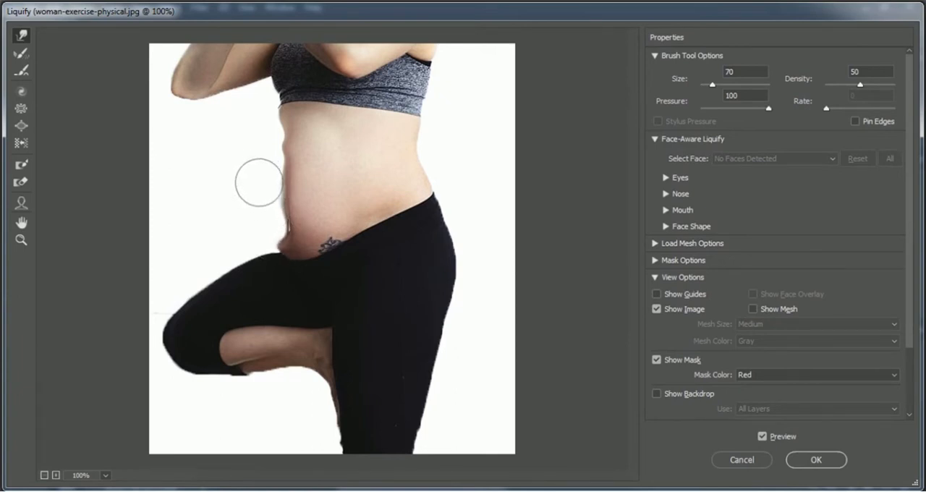
left_click_drag(261, 151, 271, 147)
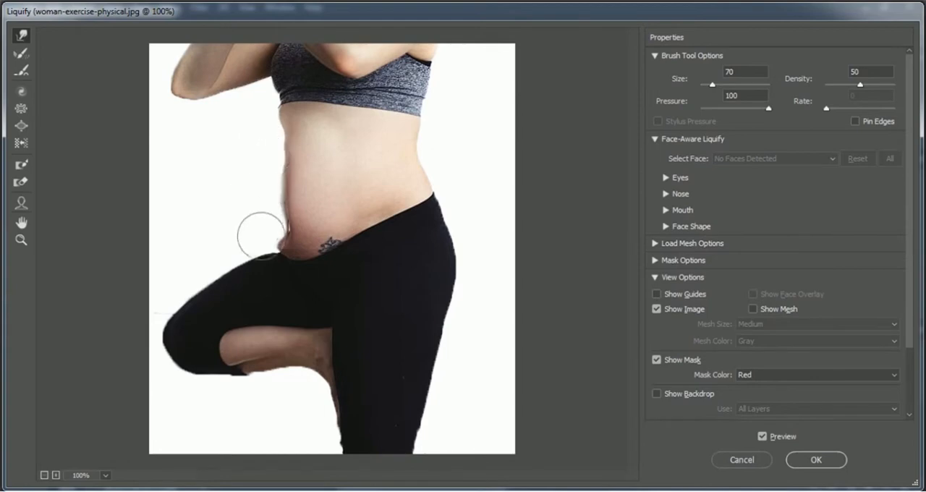
left_click_drag(265, 240, 279, 242)
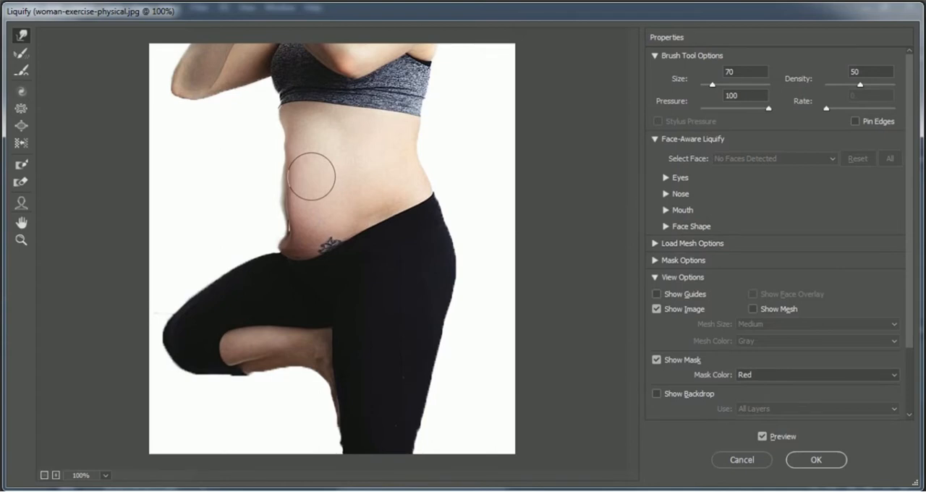
- Smooth the reshaped belly outline with the Smooth tool at brush size 70 and apply the Liquify filter
left_click(20, 73)
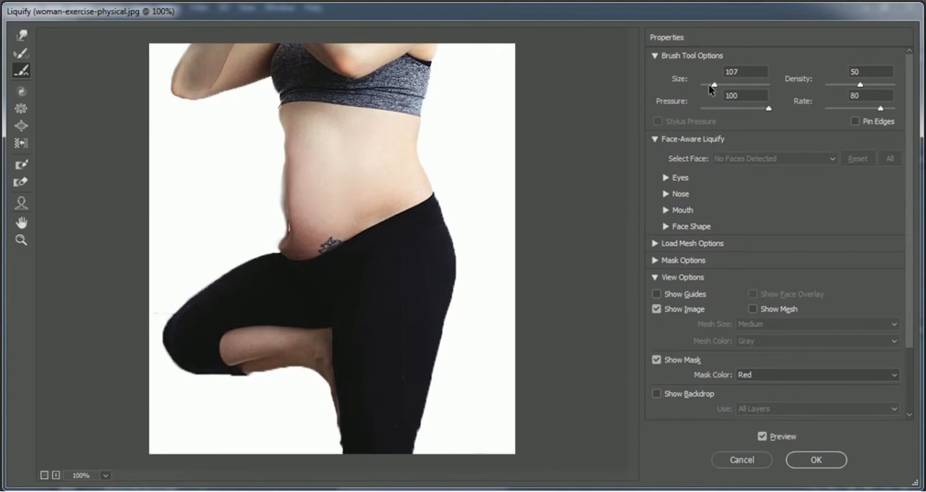
left_click_drag(738, 73, 660, 76)
type("70")
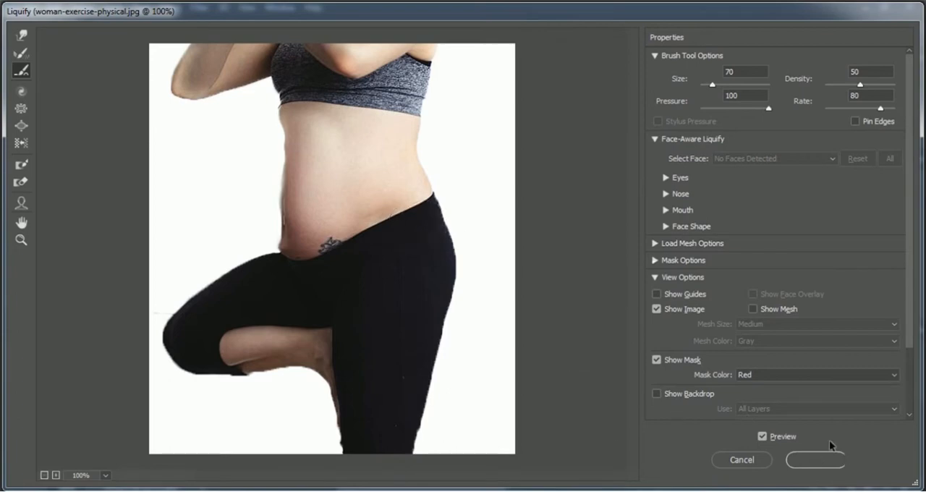
left_click(823, 466)
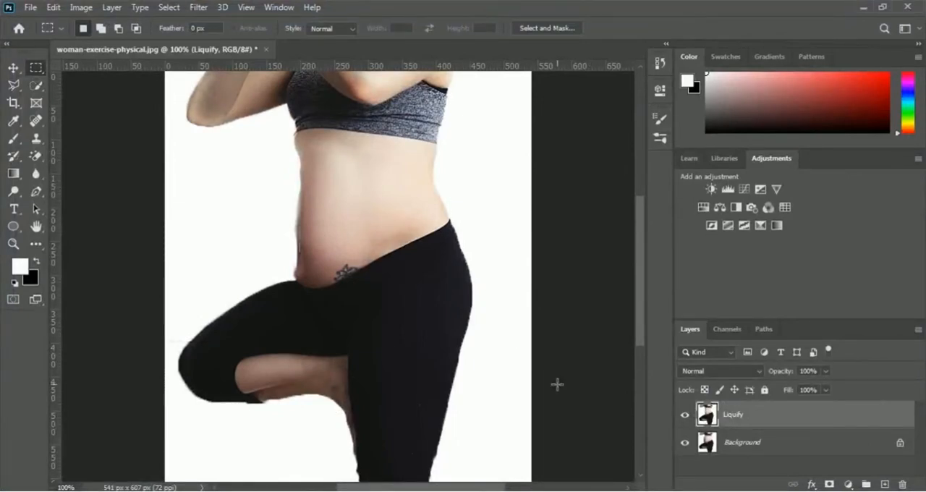
- Toggle the Liquify layer's visibility repeatedly to compare the slimmed belly with the original, leaving the layer shown
left_click(685, 417)
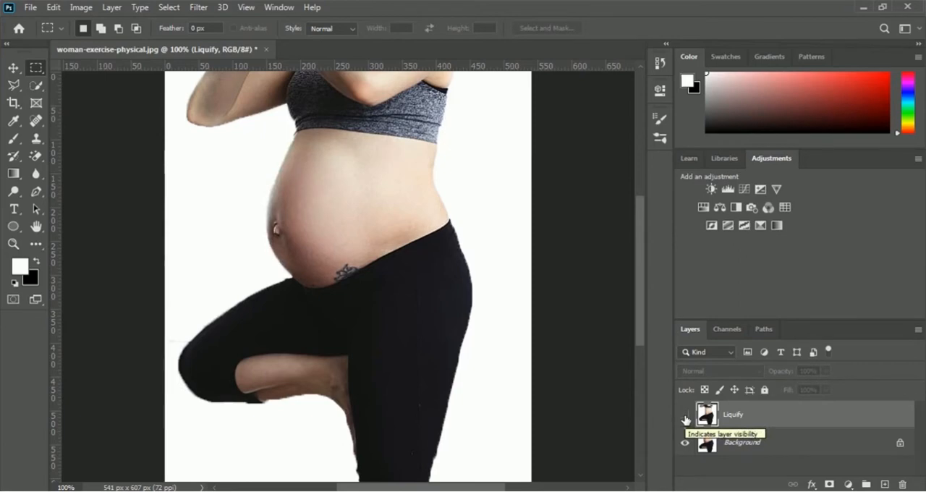
left_click(685, 416)
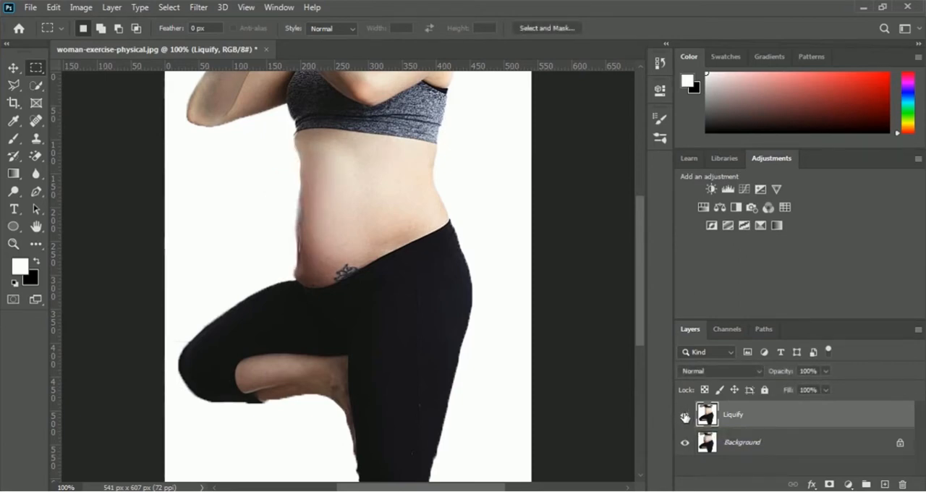
left_click(685, 416)
left_click(685, 416)
left_click(685, 416)
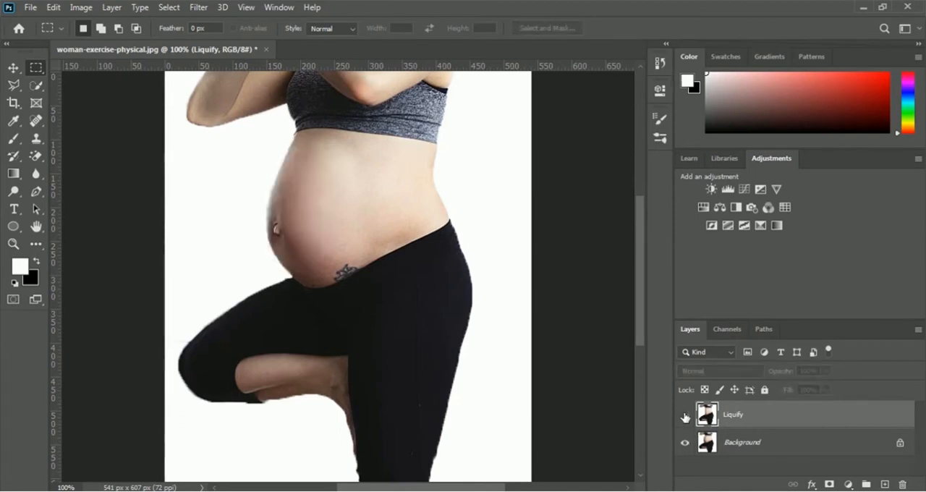
left_click(685, 416)
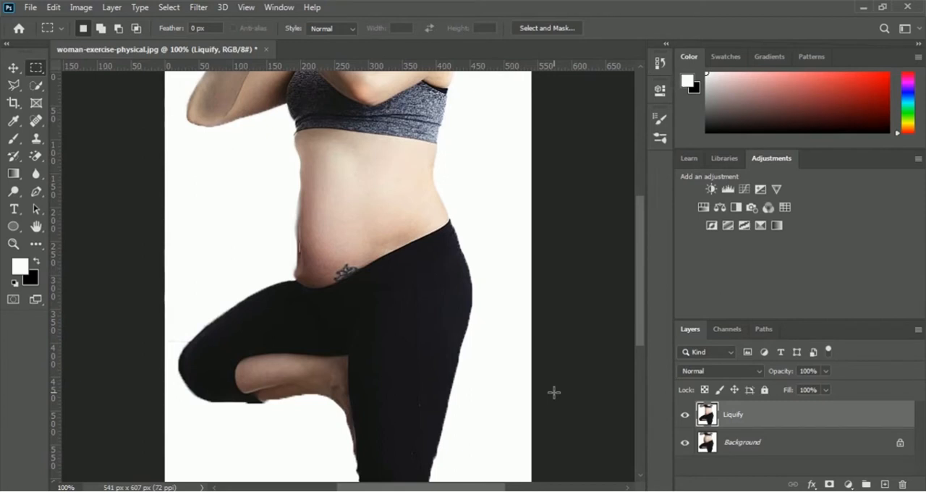
scroll(553, 393, "up", 1)
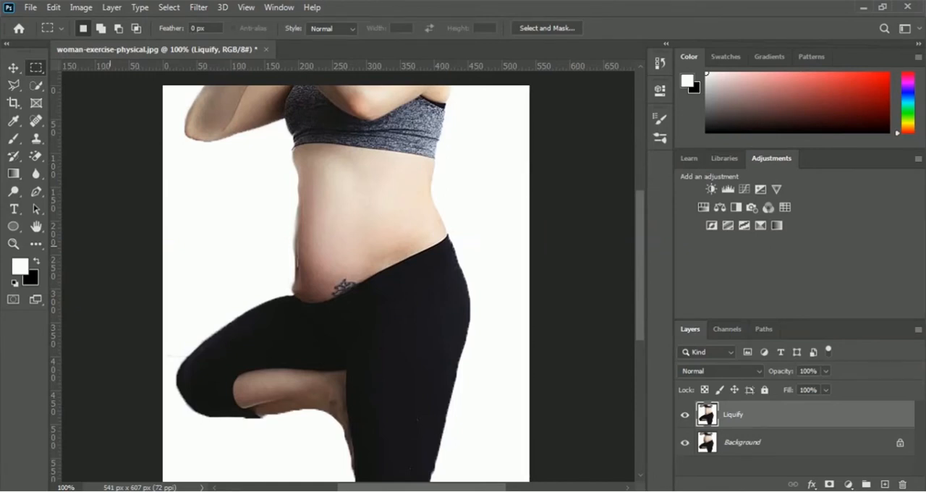
- Open the image shirtless-3675066_960_720 from the 02 Selection and Masking folder
left_click(30, 8)
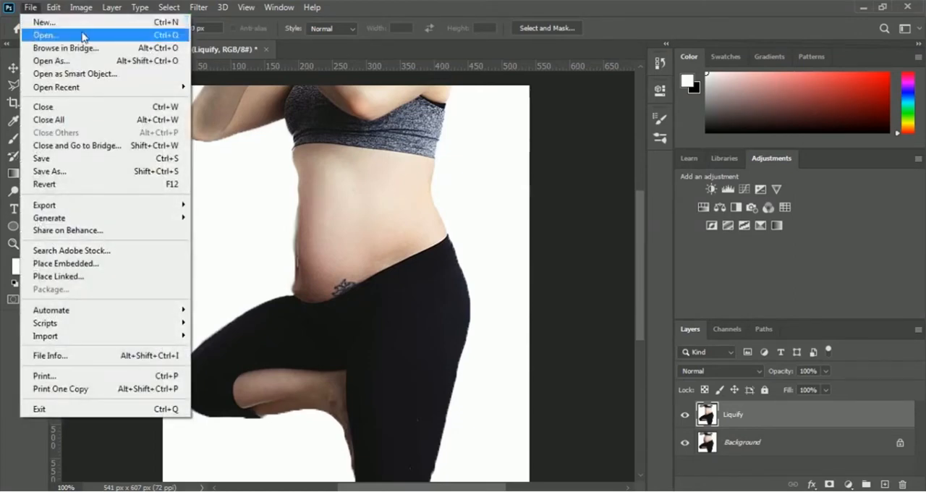
left_click(82, 36)
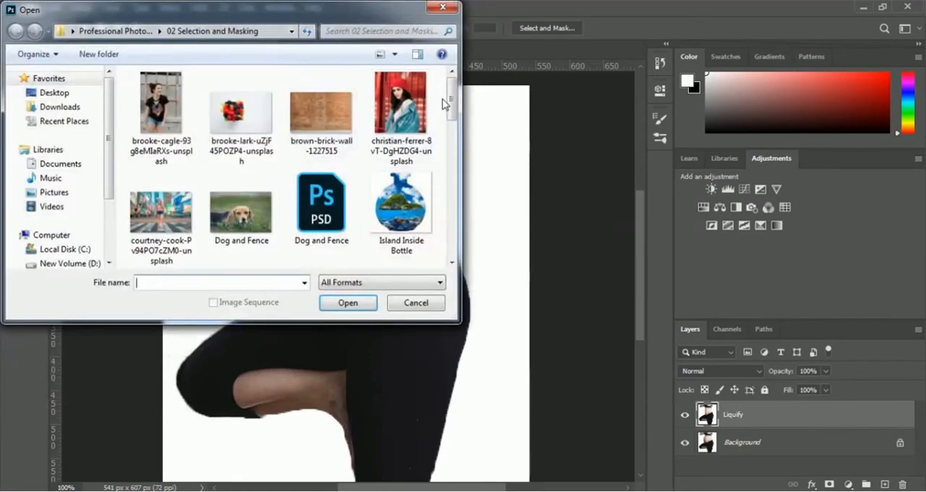
left_click_drag(452, 102, 452, 203)
left_click(237, 202)
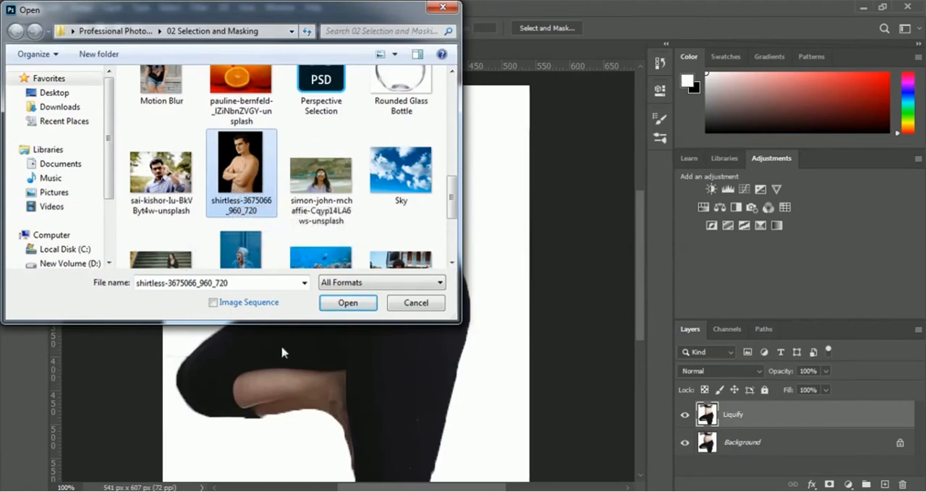
left_click(347, 303)
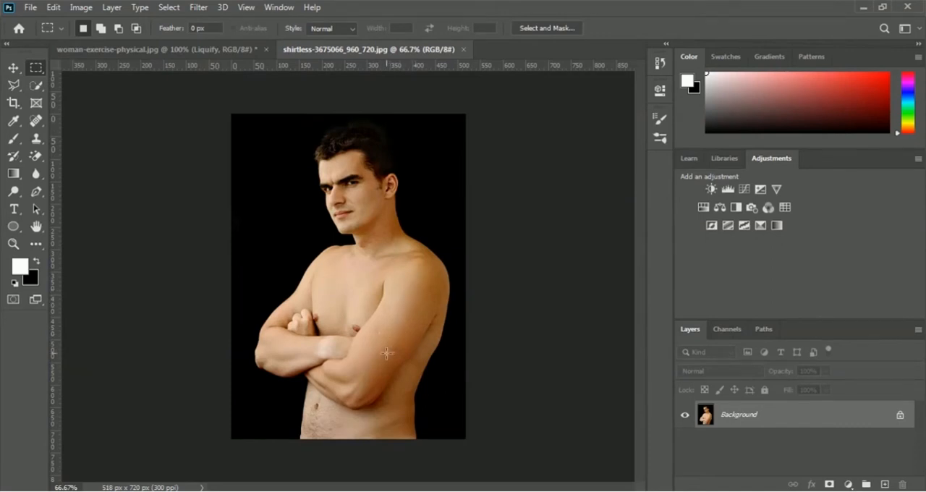
- Duplicate the Background layer of the shirtless man's photo and name the copy Liquify
right_click(741, 416)
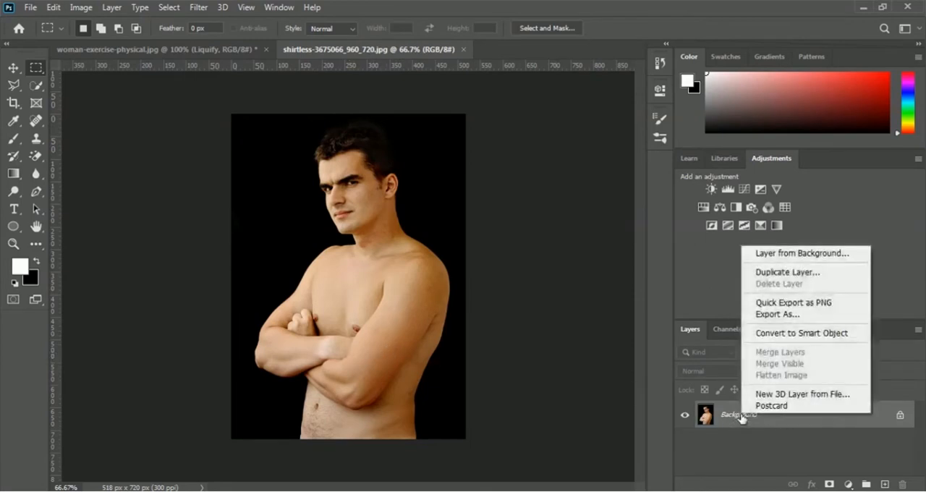
left_click(806, 274)
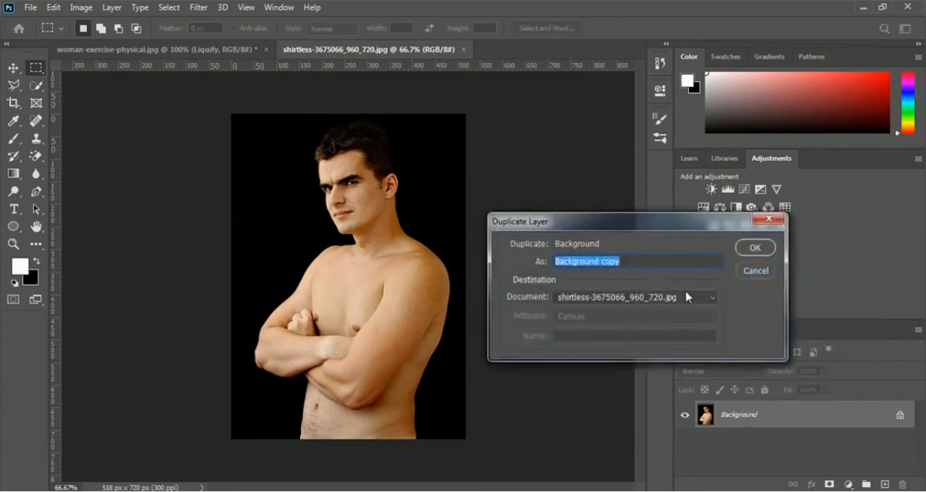
type("Liquify")
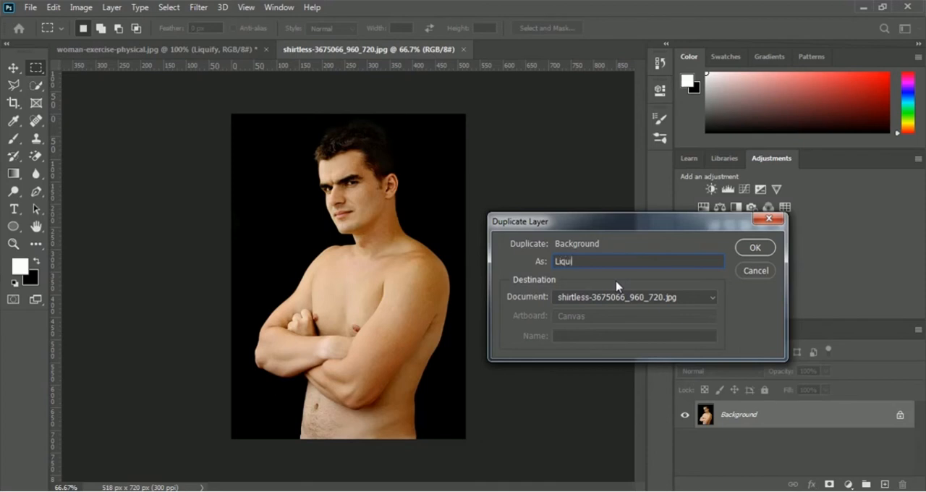
left_click(755, 249)
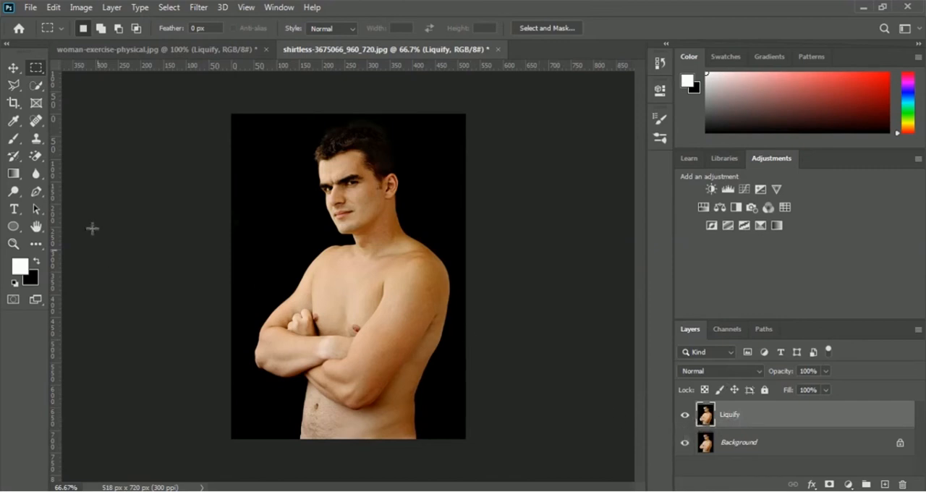
- Open the Liquify filter on the Liquify layer and enlarge the man's front upper arm and elbow with the Bloat tool at brush size 70
left_click(200, 8)
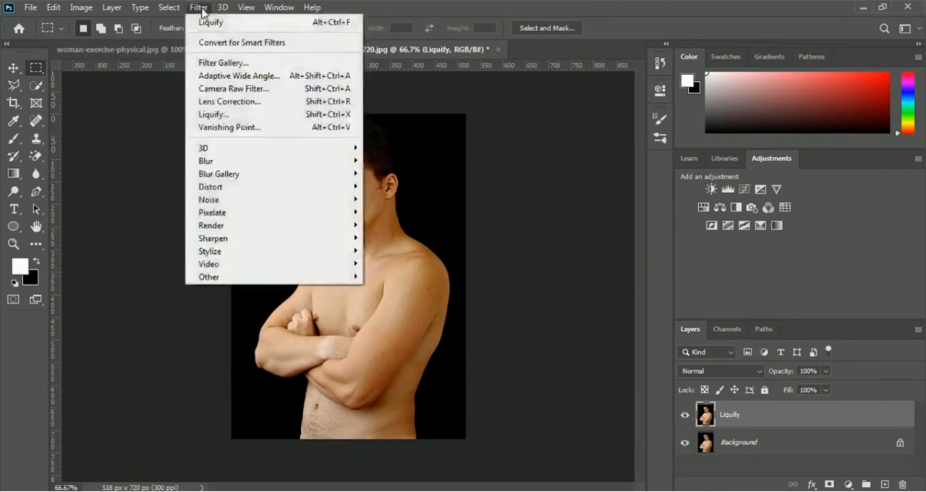
left_click(242, 115)
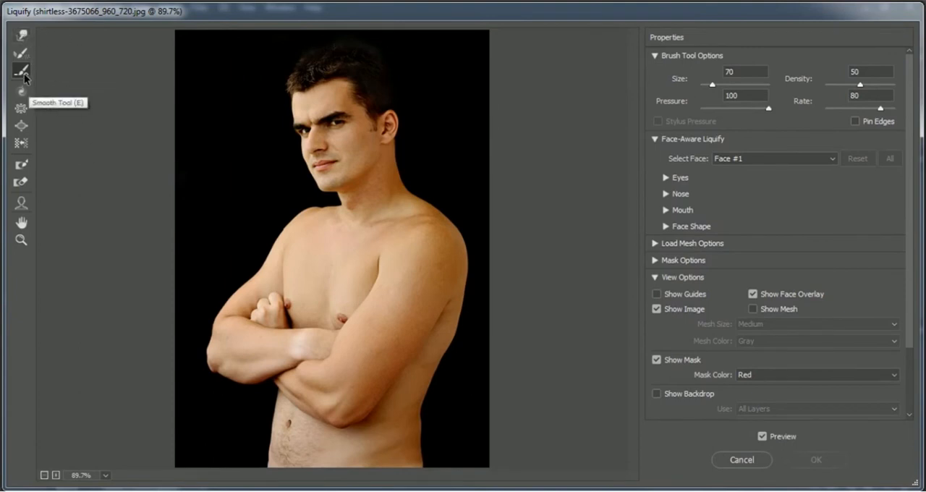
left_click(22, 127)
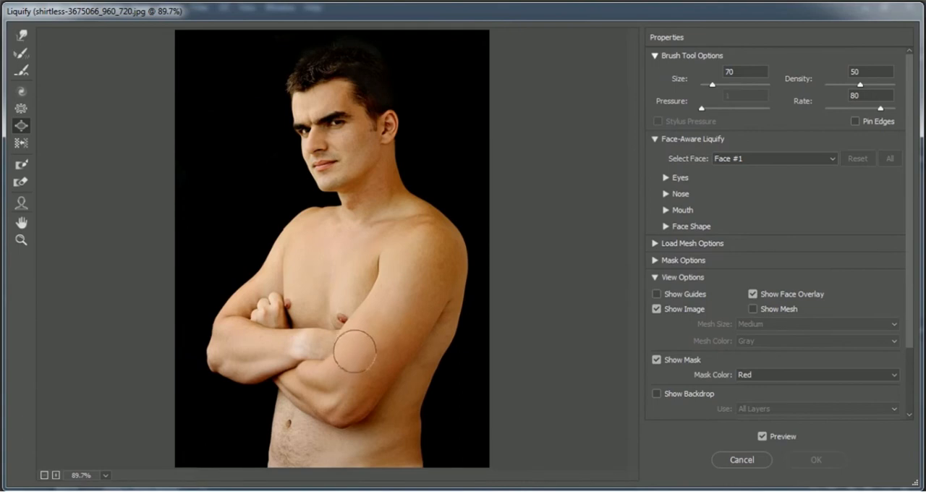
left_click(355, 327)
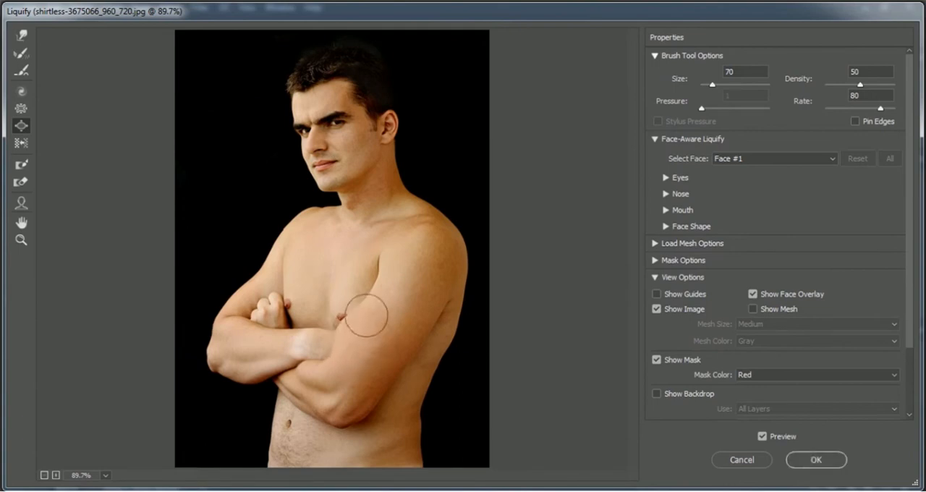
left_click(366, 305)
left_click(383, 292)
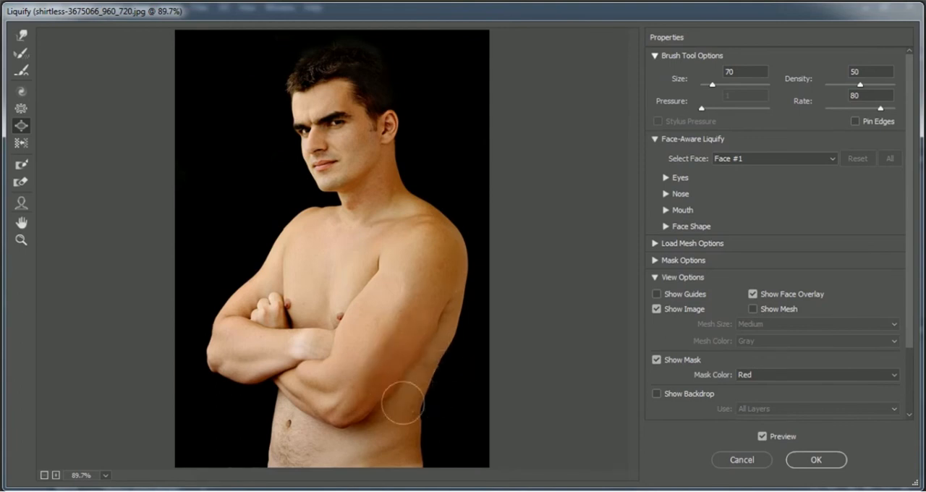
mouse_move(411, 366)
left_mouse_down()
mouse_move(407, 381)
mouse_move(381, 382)
left_mouse_up()
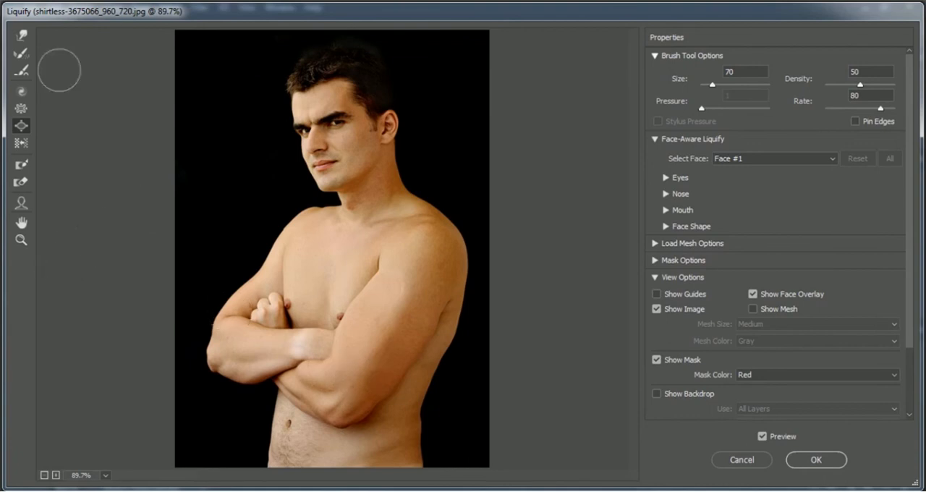
- Try the Reconstruct tool on the enlarged arm at brush size 100 and apply the Liquify filter
left_click(24, 55)
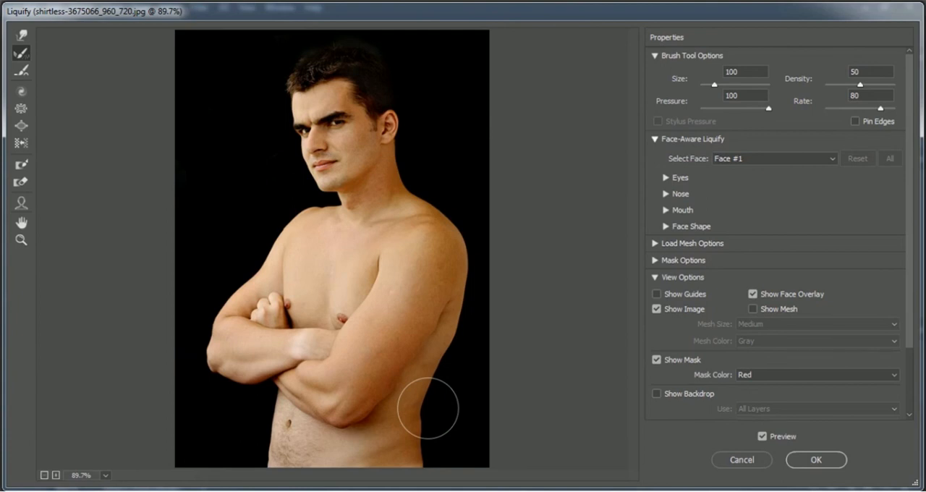
key("alt")
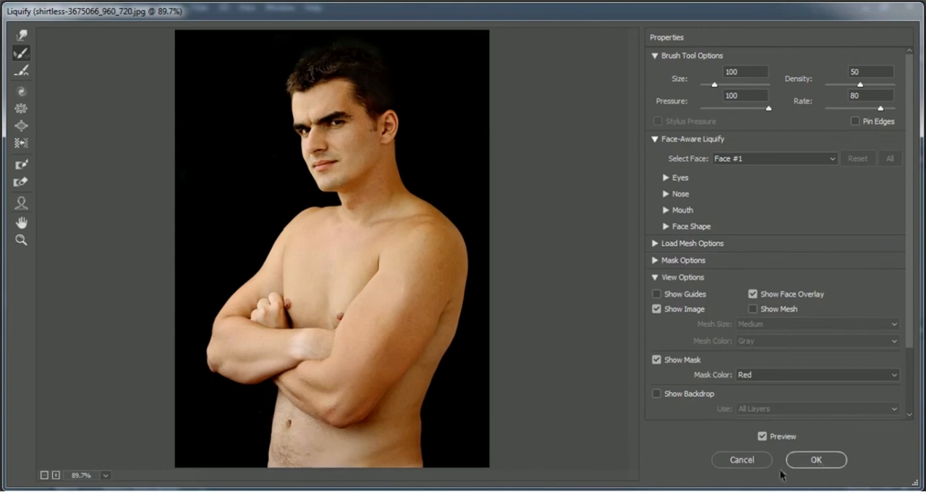
left_click(834, 461)
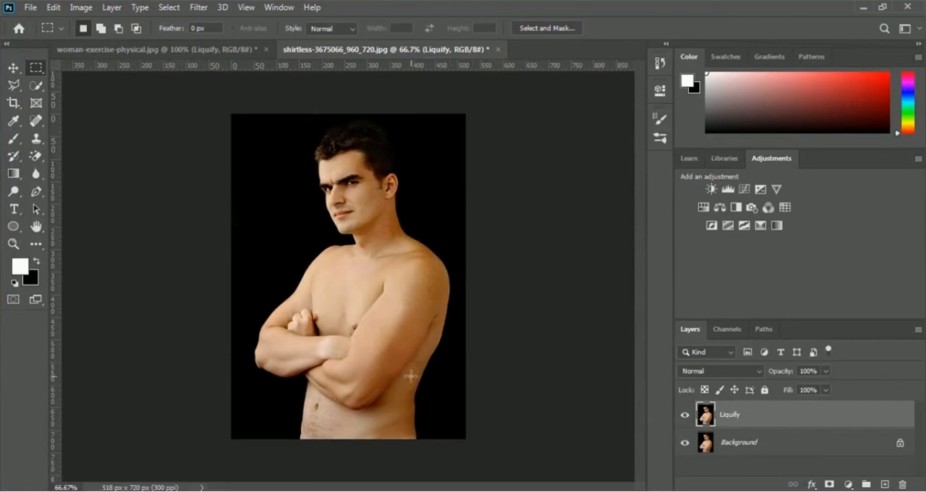
- Toggle the Liquify layer's visibility twice to compare the enlarged arm with the original photo, leaving the layer shown
left_click(684, 415)
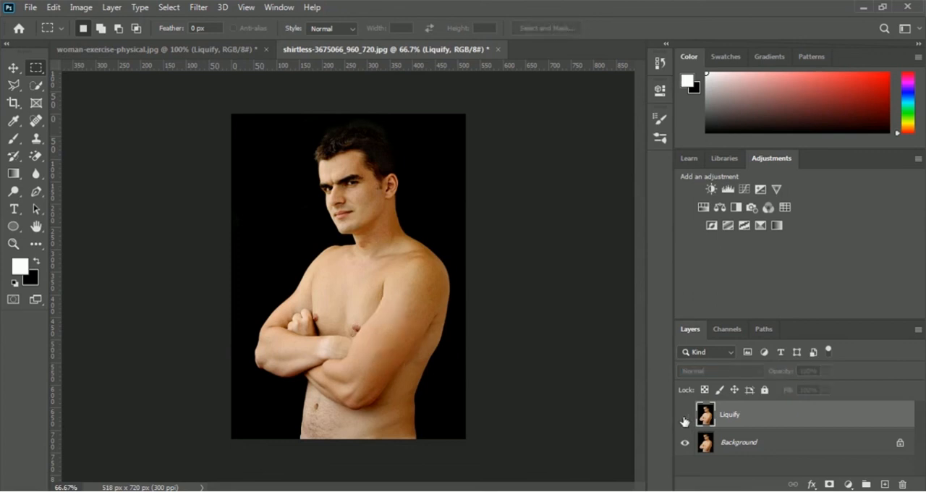
left_click(684, 417)
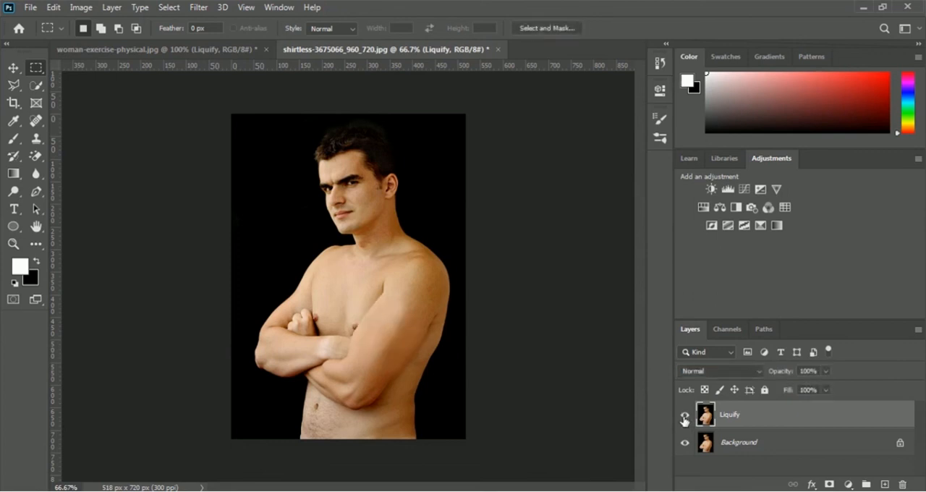
left_click(684, 417)
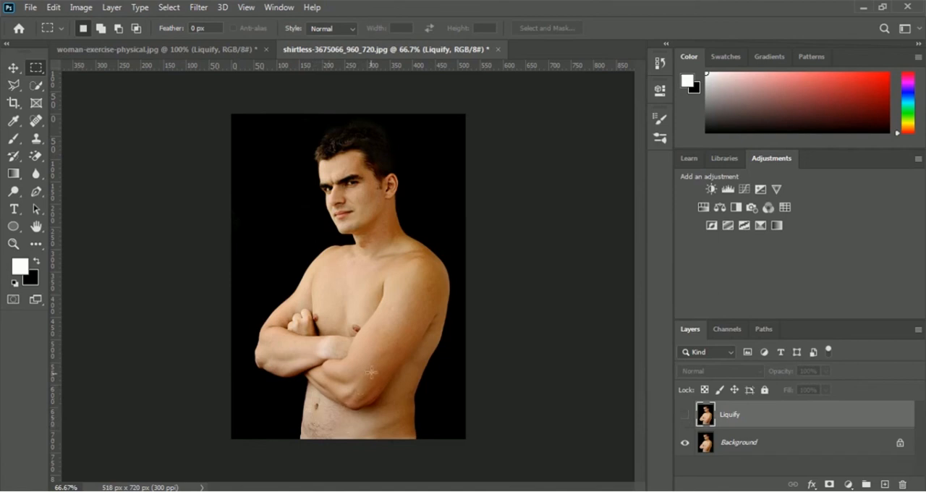
left_click(685, 417)
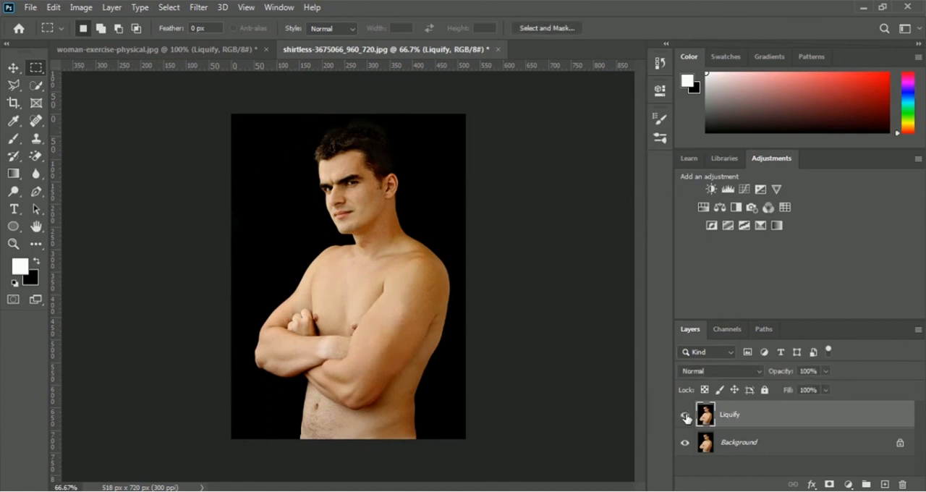